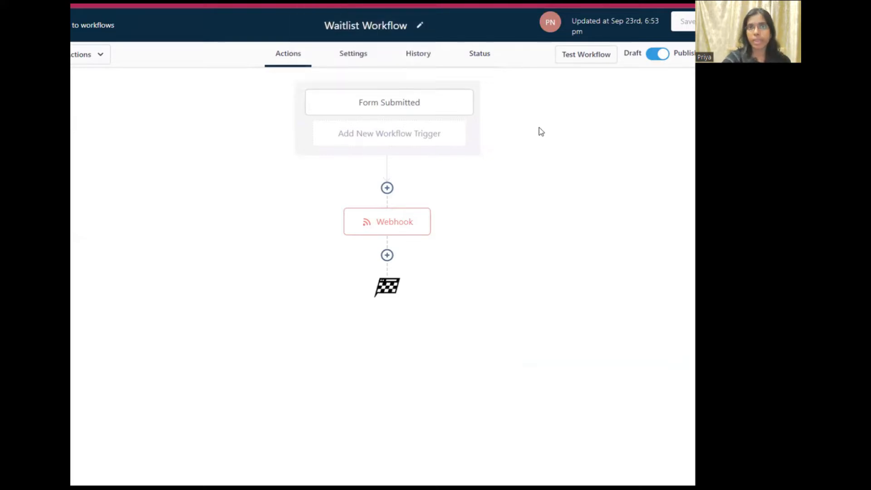
Step: Open the Form Submitted trigger settings, filtered to the Waitlist-Social Media Automation form
{"action": "left_click", "coordinate": [402, 105]}
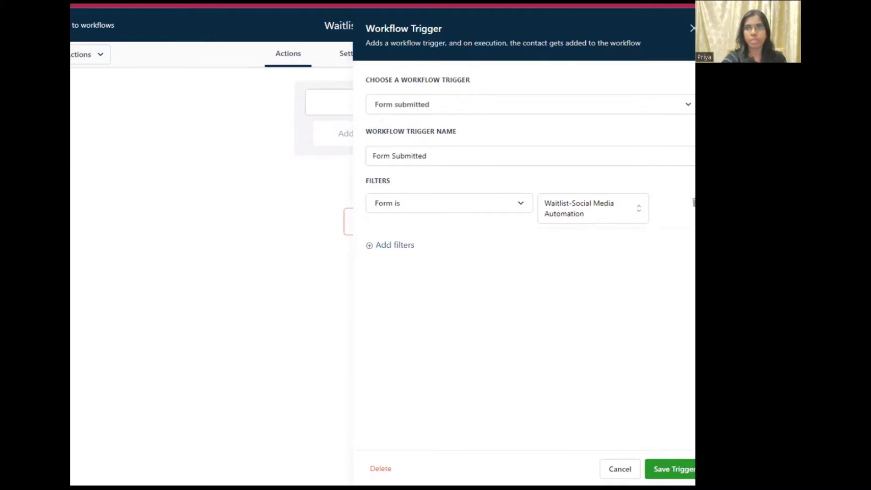
Step: Close the trigger panel and check that the Webhook action POSTs to a Pabbly Connect URL
{"action": "left_click", "coordinate": [634, 469]}
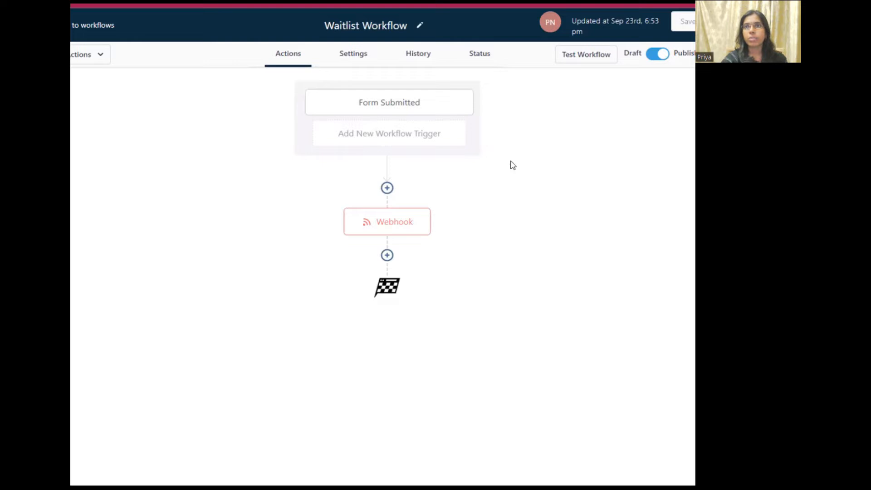
{"action": "left_click", "coordinate": [397, 227]}
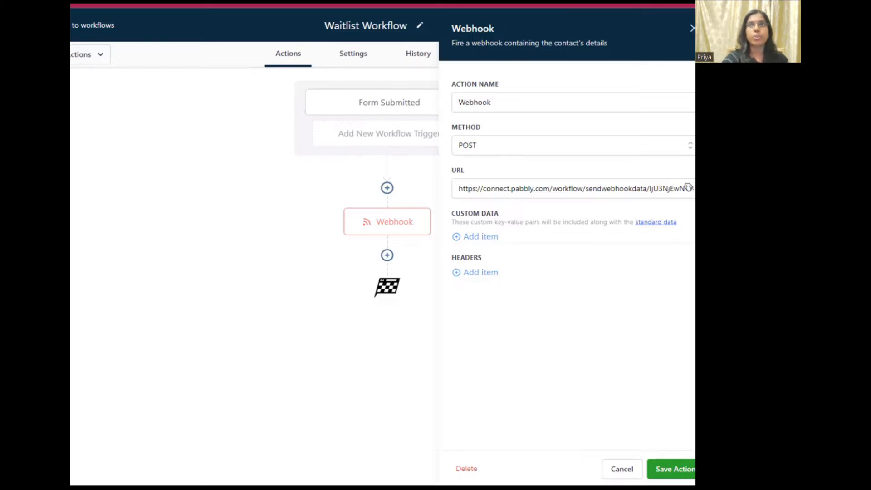
{"action": "key", "text": "alt+Tab"}
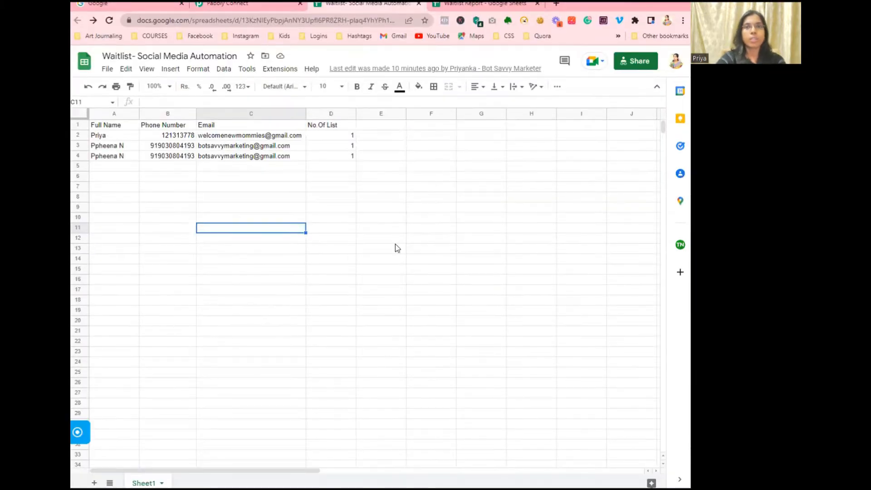
{"action": "left_click", "coordinate": [259, 9]}
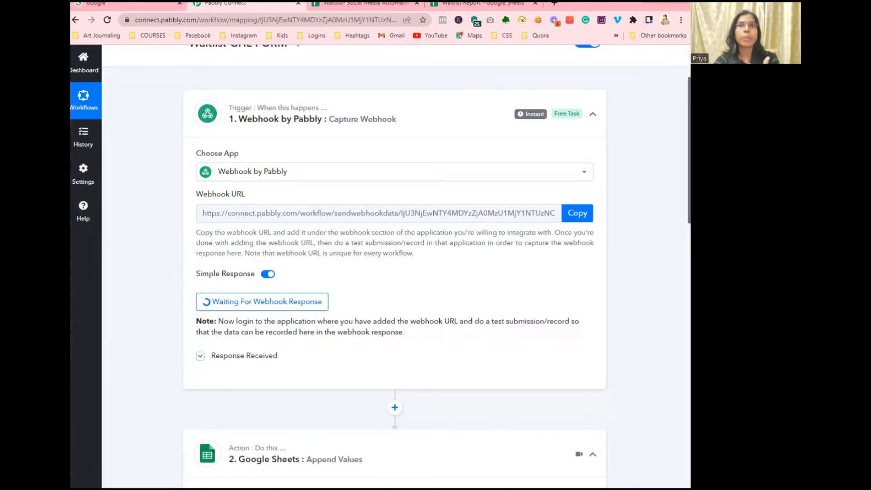
Step: Review the Webhook by Pabbly trigger and the Append Values mapping of name, phone and email into Sheet1
{"action": "left_click", "coordinate": [341, 108]}
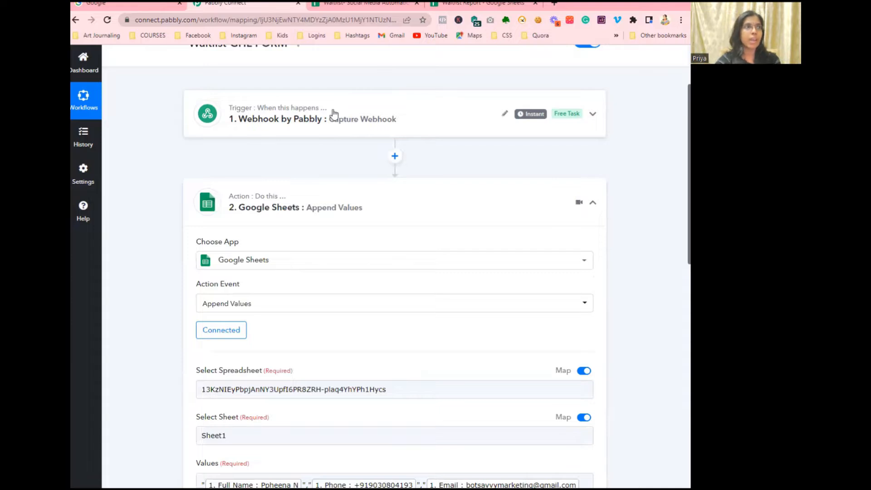
{"action": "left_click", "coordinate": [334, 113]}
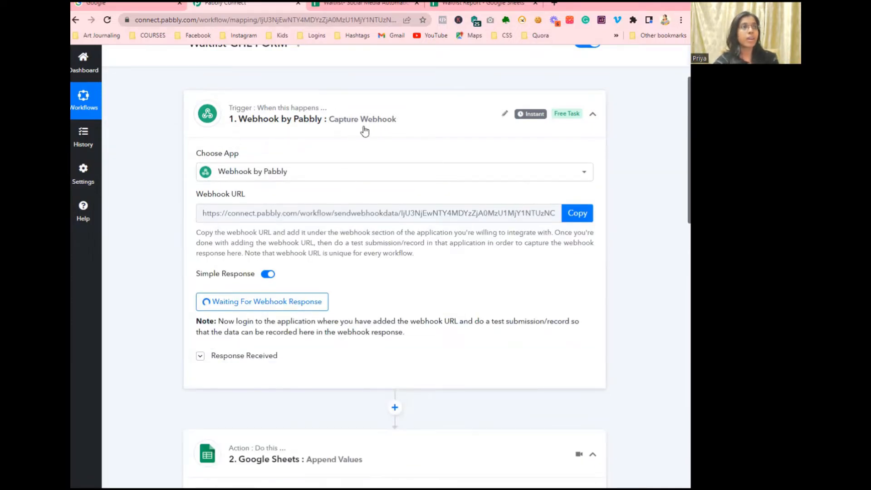
{"action": "scroll", "coordinate": [364, 131], "scroll_direction": "down", "scroll_amount": 5}
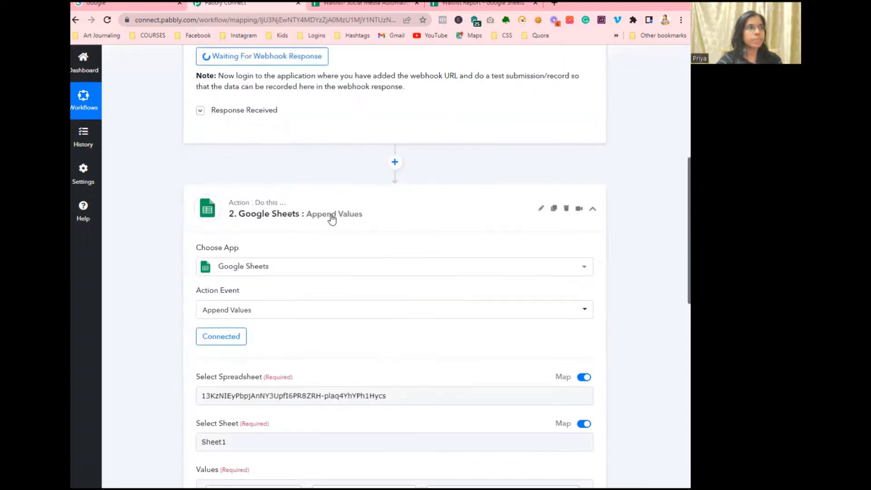
{"action": "left_click", "coordinate": [332, 219]}
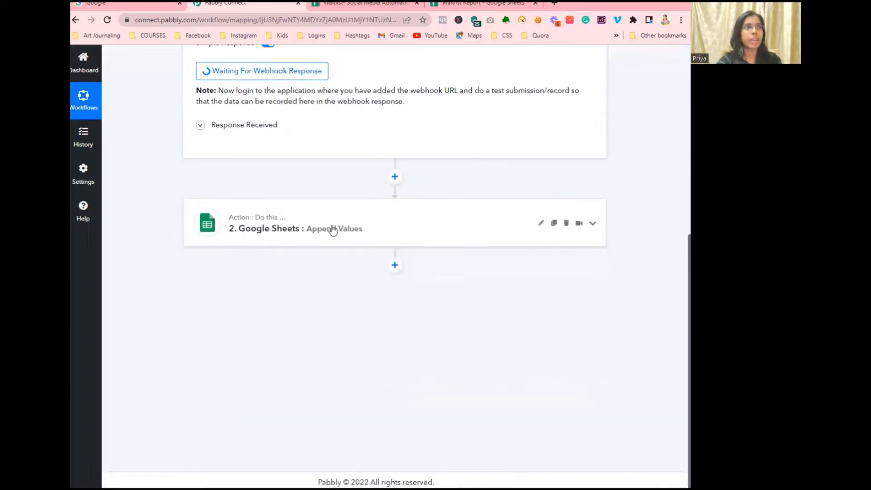
{"action": "left_click", "coordinate": [331, 230]}
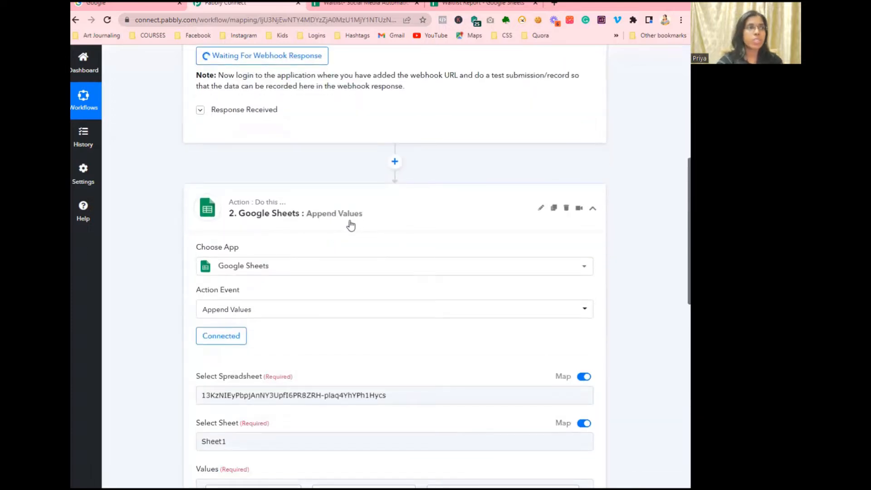
{"action": "scroll", "coordinate": [330, 289], "scroll_direction": "down", "scroll_amount": 1}
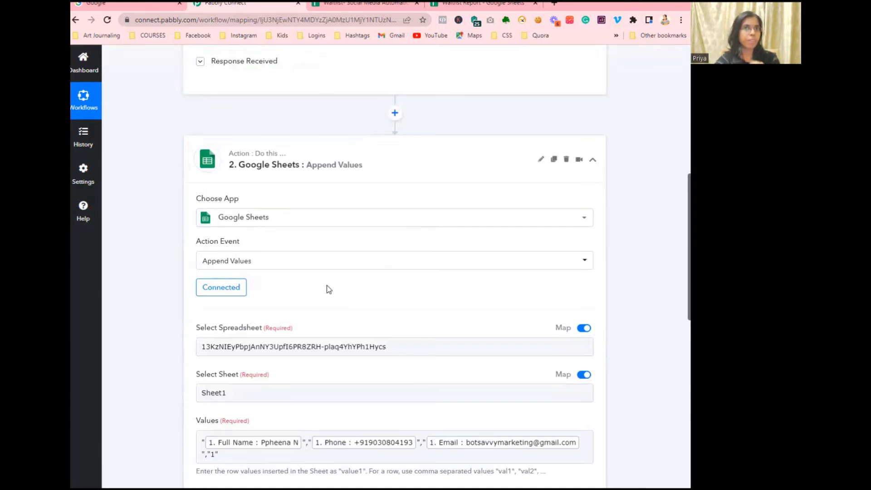
{"action": "scroll", "coordinate": [326, 287], "scroll_direction": "down", "scroll_amount": 1}
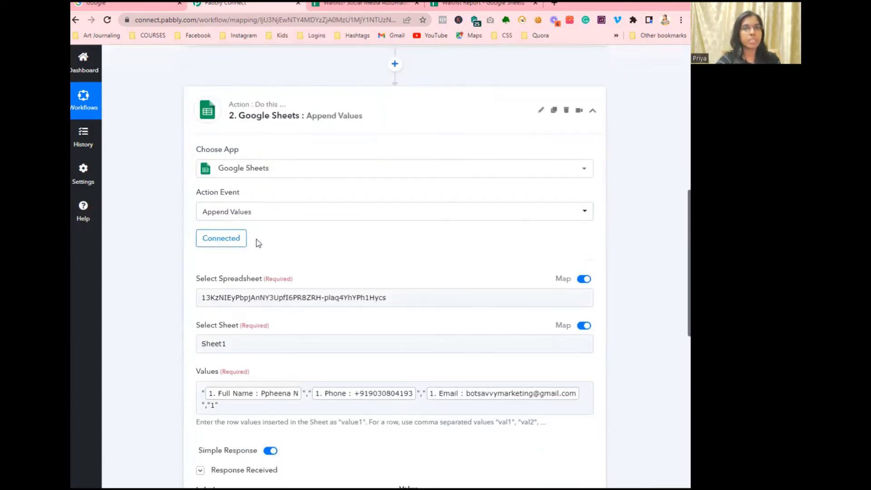
{"action": "left_click", "coordinate": [370, 5]}
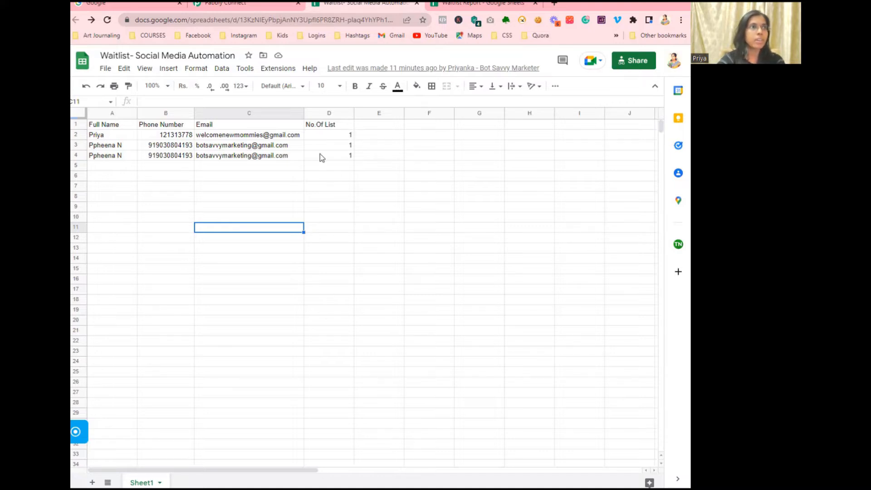
Step: Inspect column D's No Of List counts for the three entries and the empty rows below
{"action": "left_click", "coordinate": [341, 136]}
{"action": "left_click", "coordinate": [342, 155]}
{"action": "left_click", "coordinate": [339, 165]}
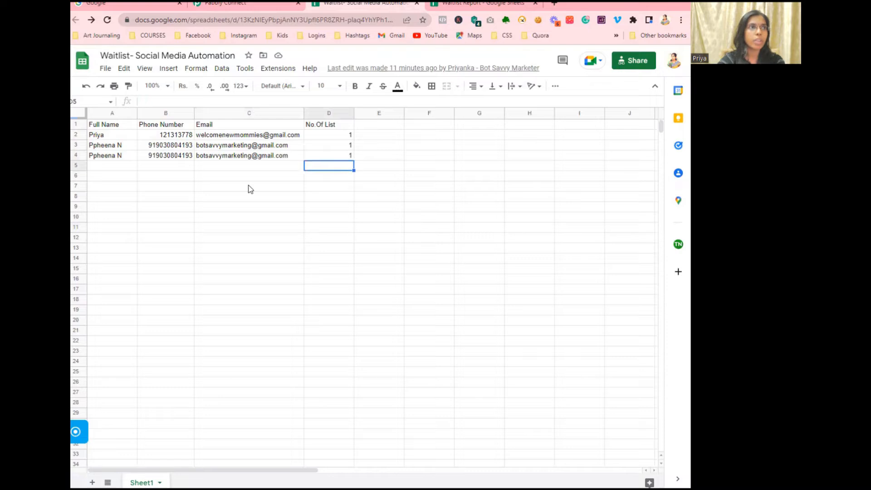
{"action": "left_click", "coordinate": [116, 168]}
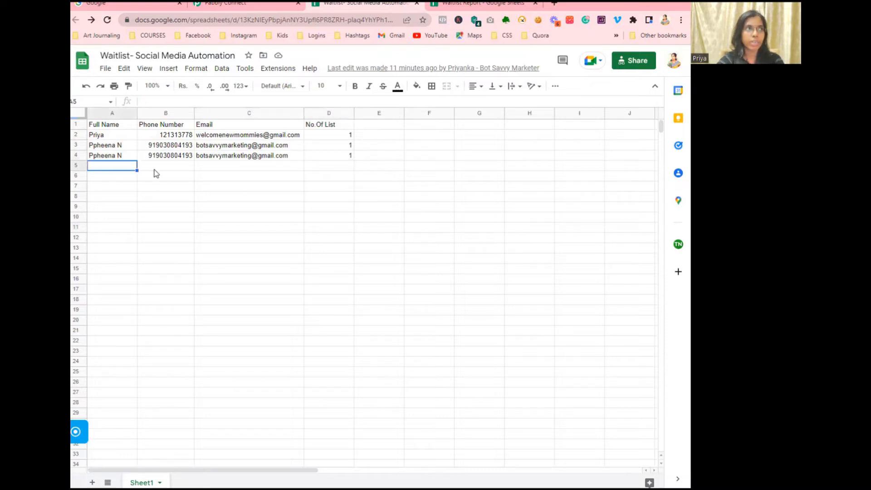
{"action": "left_click", "coordinate": [331, 167]}
{"action": "left_click", "coordinate": [325, 178]}
{"action": "left_click", "coordinate": [323, 187]}
{"action": "left_click", "coordinate": [324, 206]}
{"action": "left_click", "coordinate": [327, 237]}
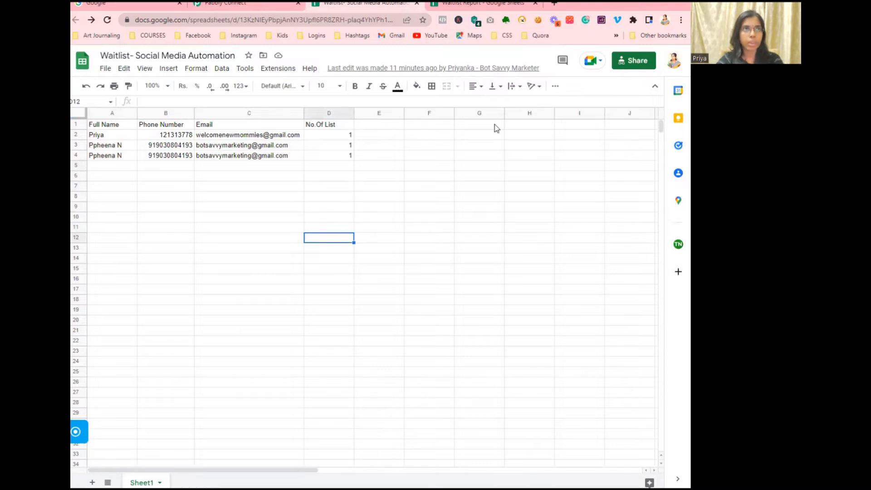
Step: Scroll the waitlist sheet to row 1000 and back, then view the Waitlist Report
{"action": "left_click", "coordinate": [477, 4]}
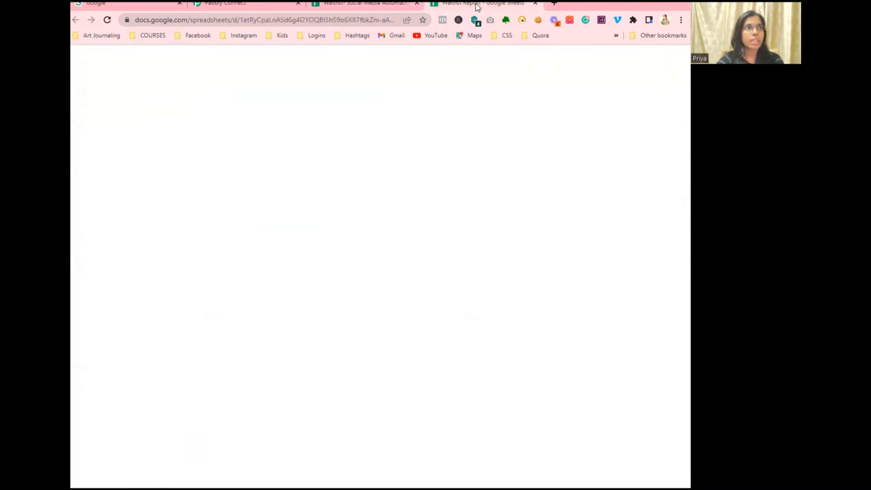
{"action": "left_click", "coordinate": [344, 6]}
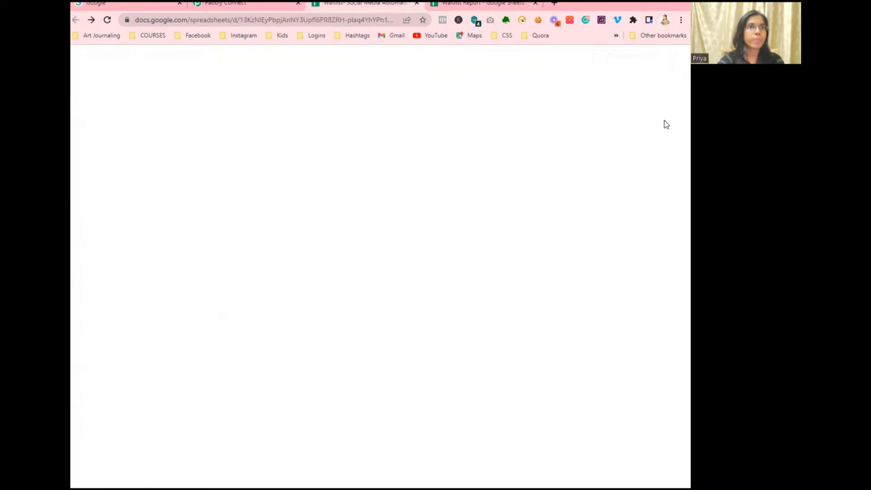
{"action": "left_click_drag", "start_coordinate": [661, 127], "coordinate": [665, 456]}
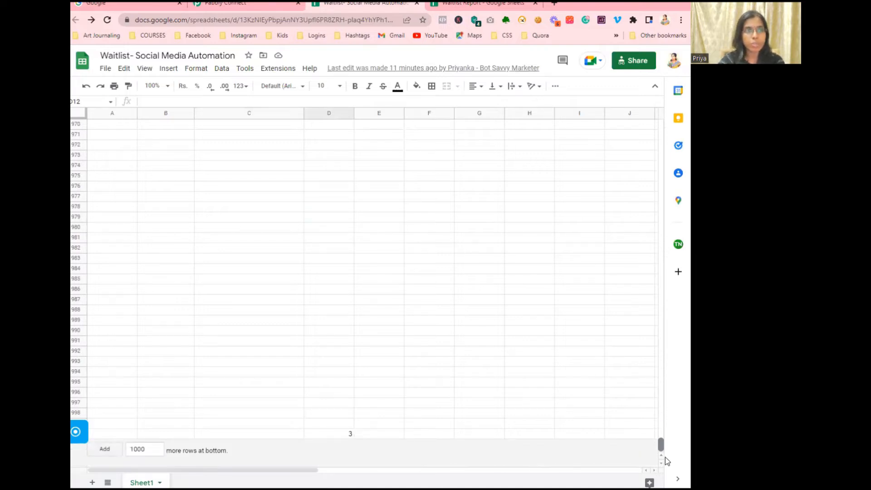
{"action": "left_click_drag", "start_coordinate": [666, 457], "coordinate": [653, 141]}
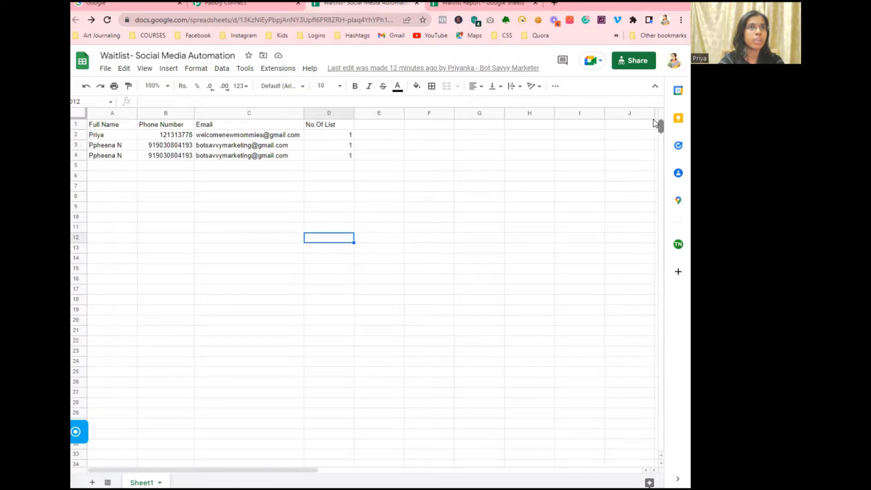
{"action": "left_click", "coordinate": [485, 3]}
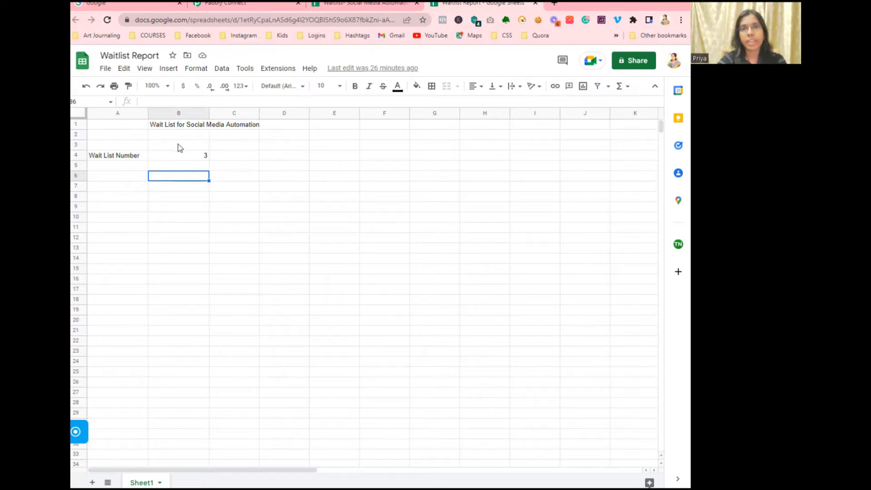
Step: Compare the report's Wait List Number of 3 in B4 against the waitlist sheet's three entries
{"action": "left_click", "coordinate": [194, 156]}
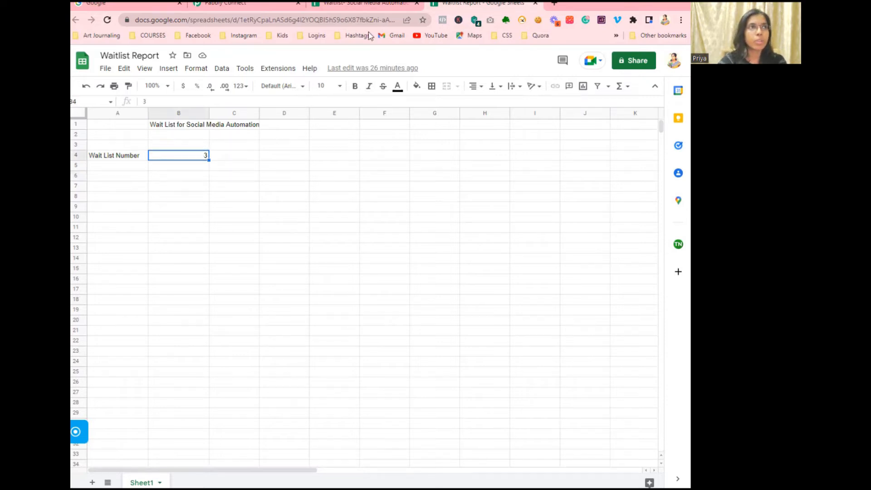
{"action": "left_click", "coordinate": [379, 7]}
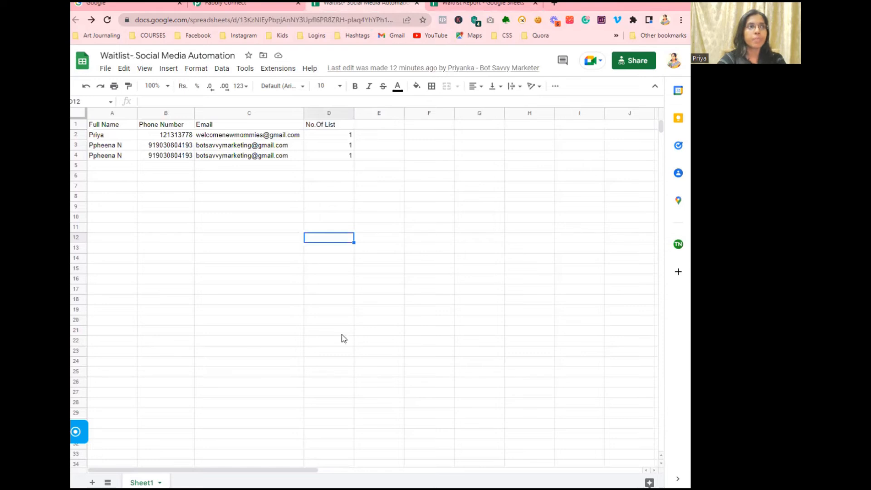
{"action": "scroll", "coordinate": [659, 127], "scroll_direction": "down", "scroll_amount": 5}
{"action": "left_click_drag", "start_coordinate": [660, 126], "coordinate": [658, 437]}
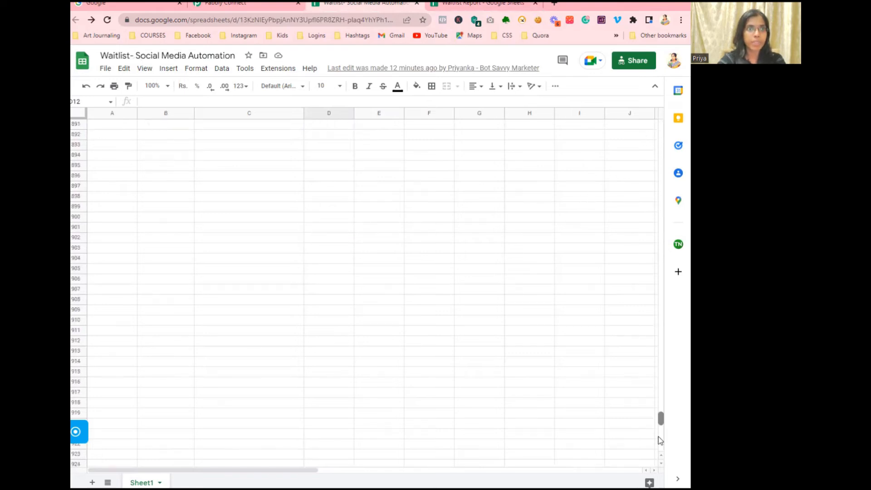
{"action": "left_click", "coordinate": [470, 8]}
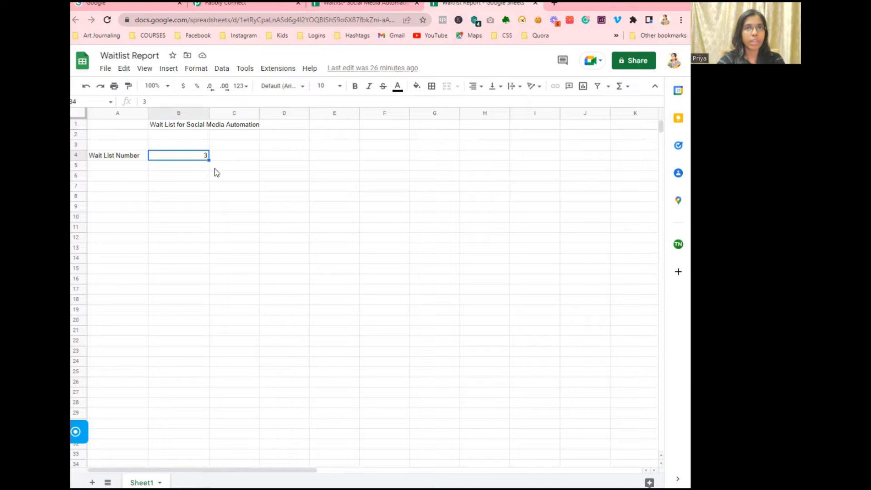
{"action": "left_click", "coordinate": [372, 6]}
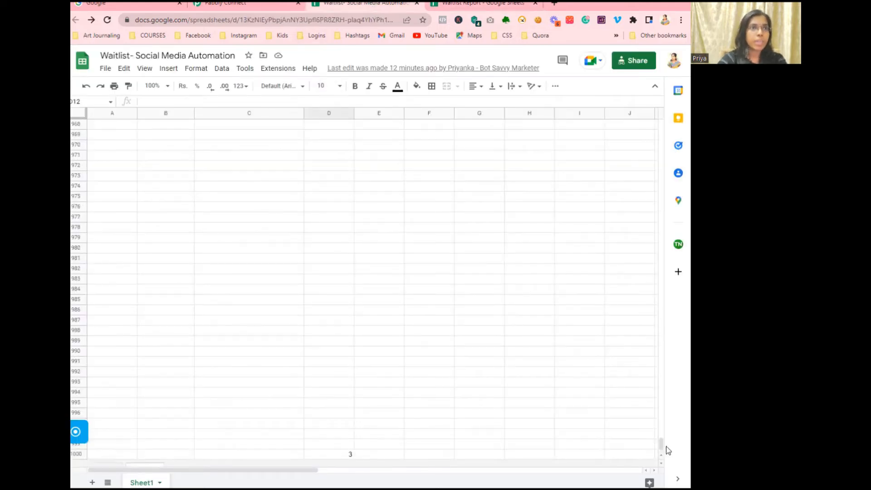
{"action": "left_click_drag", "start_coordinate": [661, 443], "coordinate": [667, 115]}
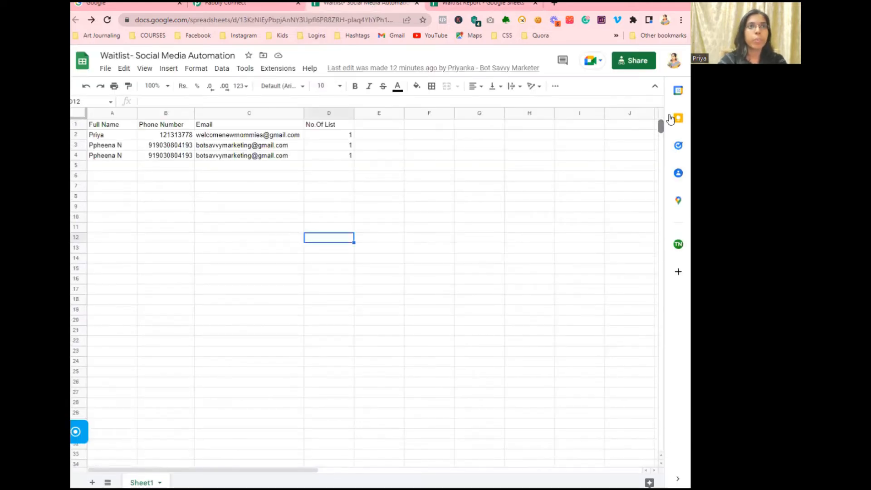
{"action": "left_click", "coordinate": [488, 5]}
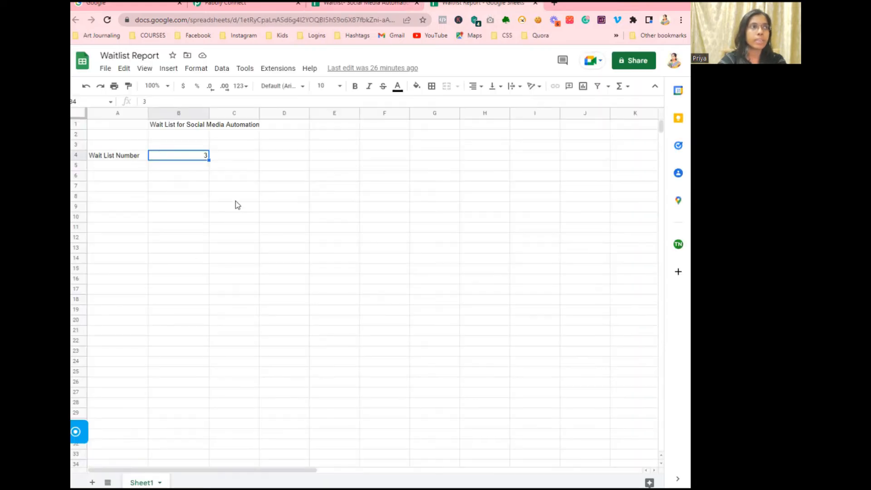
{"action": "left_click", "coordinate": [173, 169]}
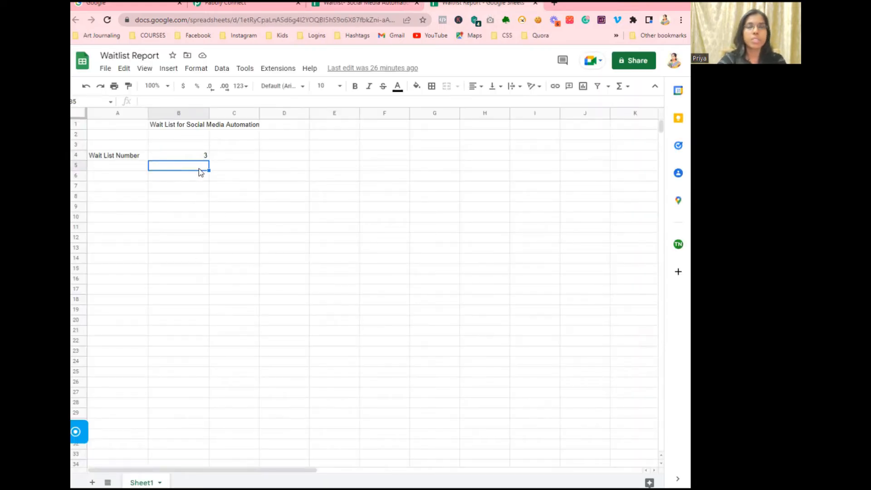
{"action": "left_click", "coordinate": [249, 5]}
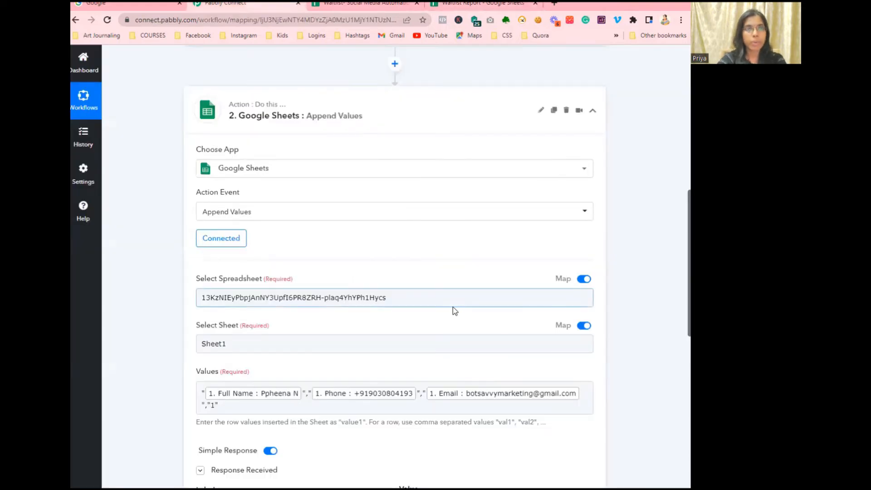
Step: Recheck the Pabbly webhook trigger waiting for a response, then return to the three-entry waitlist sheet
{"action": "scroll", "coordinate": [453, 307], "scroll_direction": "up", "scroll_amount": 3}
{"action": "scroll", "coordinate": [480, 267], "scroll_direction": "up", "scroll_amount": 5}
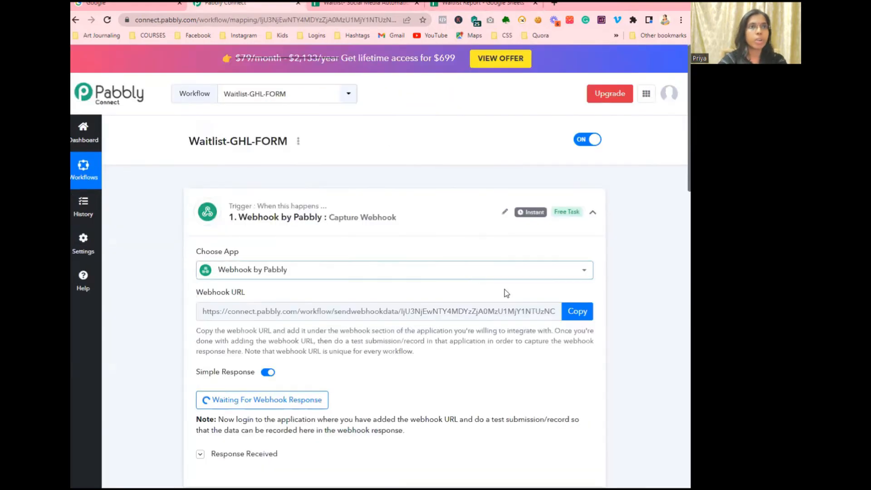
{"action": "left_click", "coordinate": [402, 207]}
{"action": "left_click", "coordinate": [416, 210]}
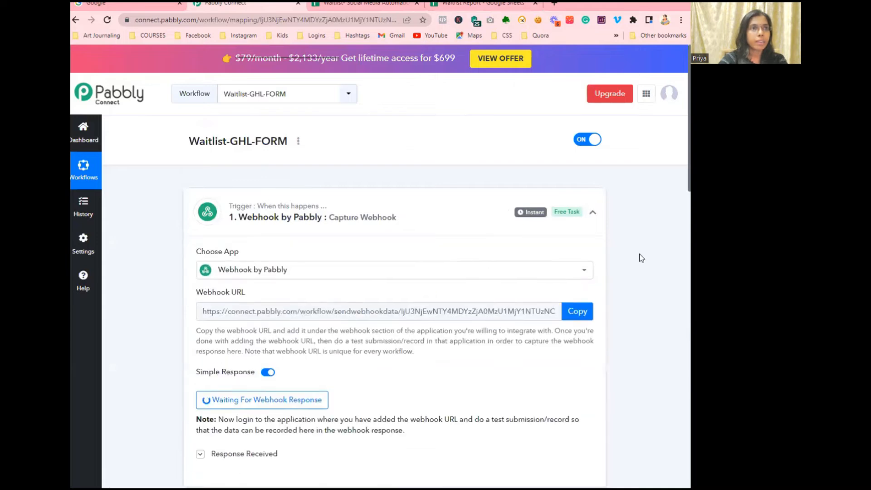
{"action": "scroll", "coordinate": [529, 248], "scroll_direction": "down", "scroll_amount": 2}
{"action": "scroll", "coordinate": [529, 247], "scroll_direction": "down", "scroll_amount": 1}
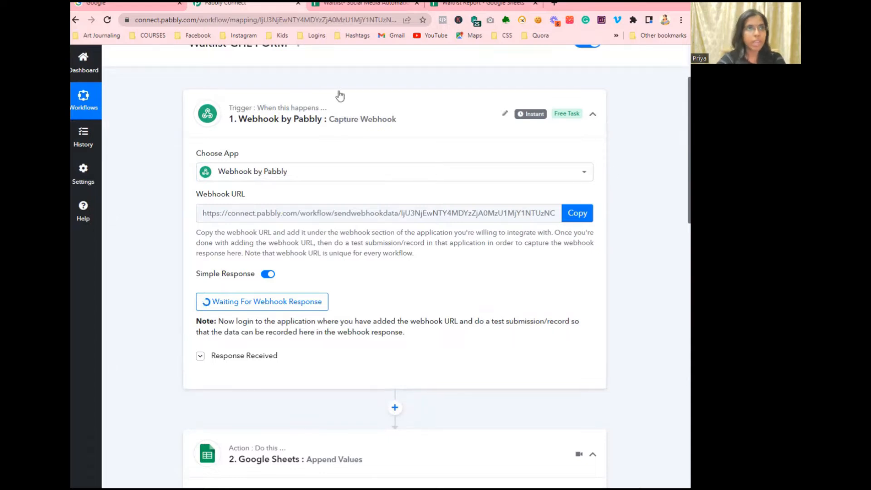
{"action": "left_click", "coordinate": [341, 9]}
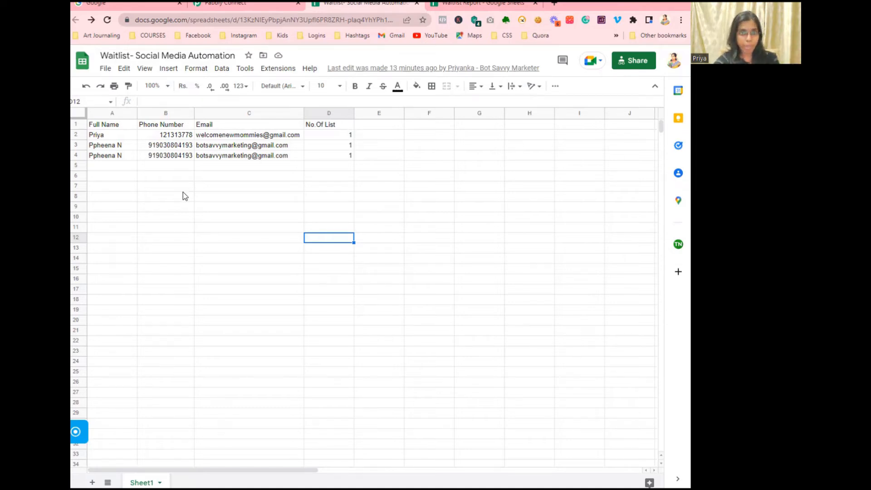
Step: Confirm row 5 of the waitlist sheet is empty and the report still shows 3
{"action": "left_click", "coordinate": [254, 166]}
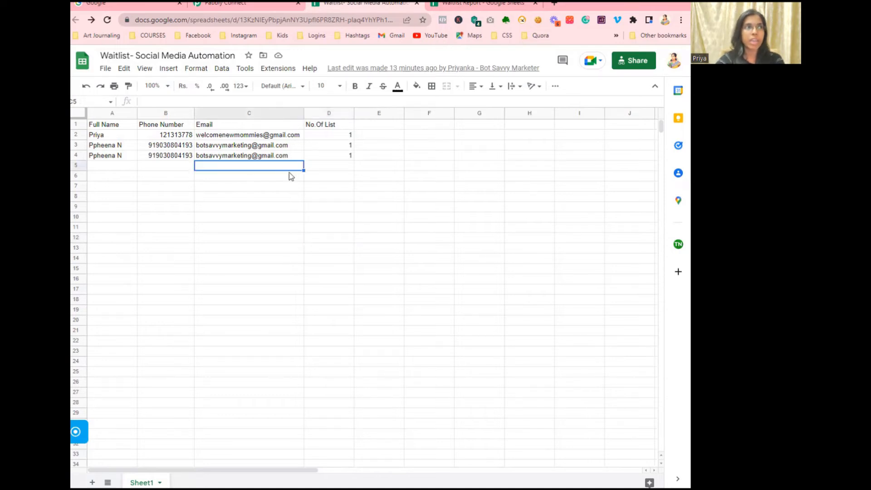
{"action": "left_click", "coordinate": [119, 166]}
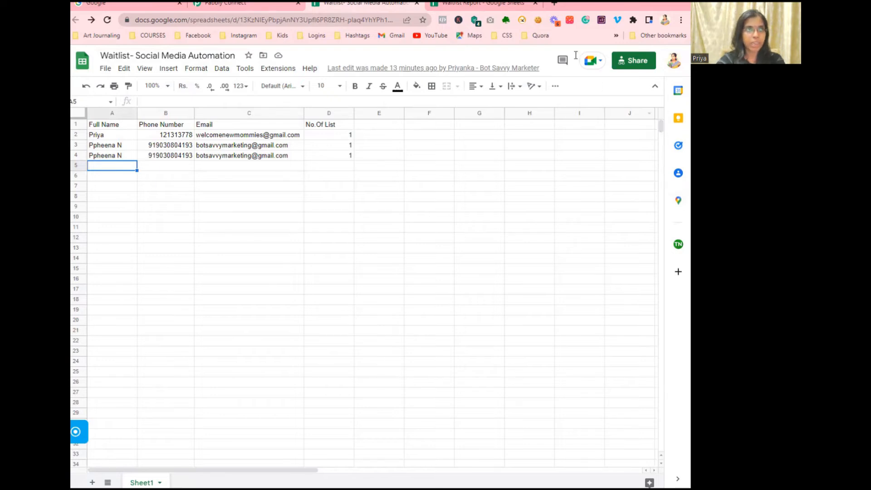
{"action": "left_click", "coordinate": [495, 4]}
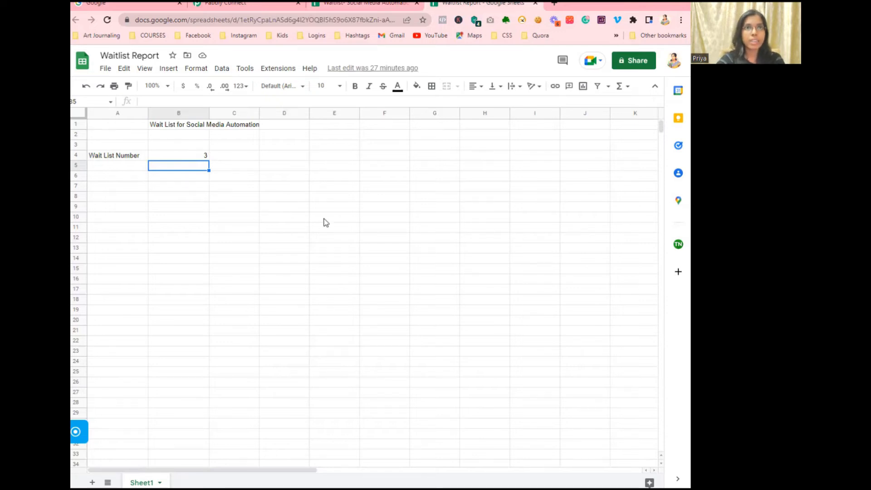
{"action": "left_click", "coordinate": [241, 5]}
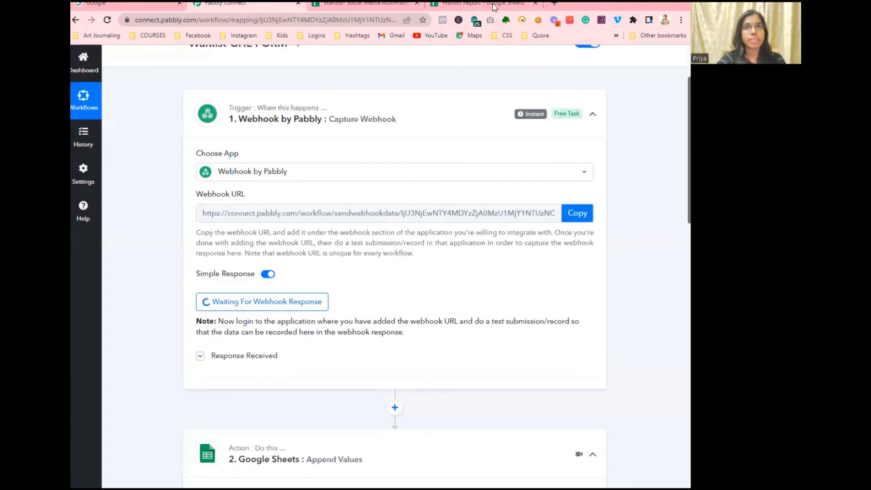
{"action": "key", "text": "alt+Tab"}
Step: Submit the waitlist form with a saved full name, a phone number and a saved email address
{"action": "left_click", "coordinate": [322, 76]}
{"action": "left_click", "coordinate": [325, 108]}
{"action": "left_click", "coordinate": [304, 135]}
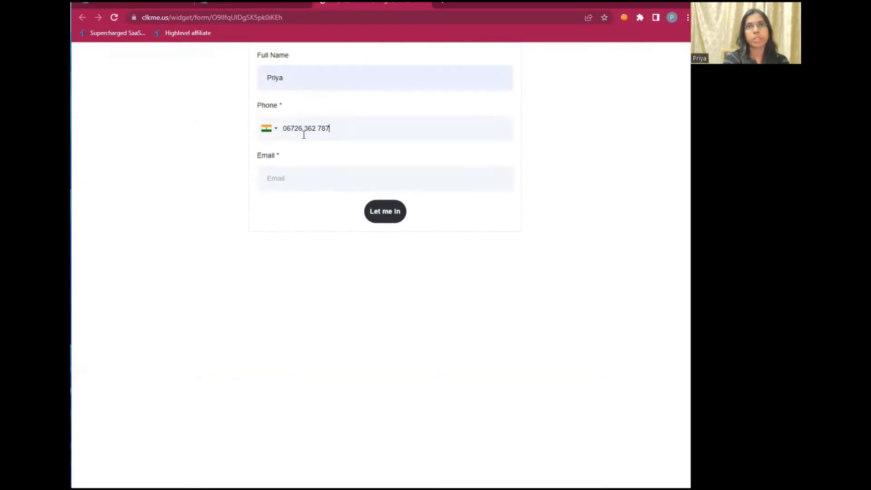
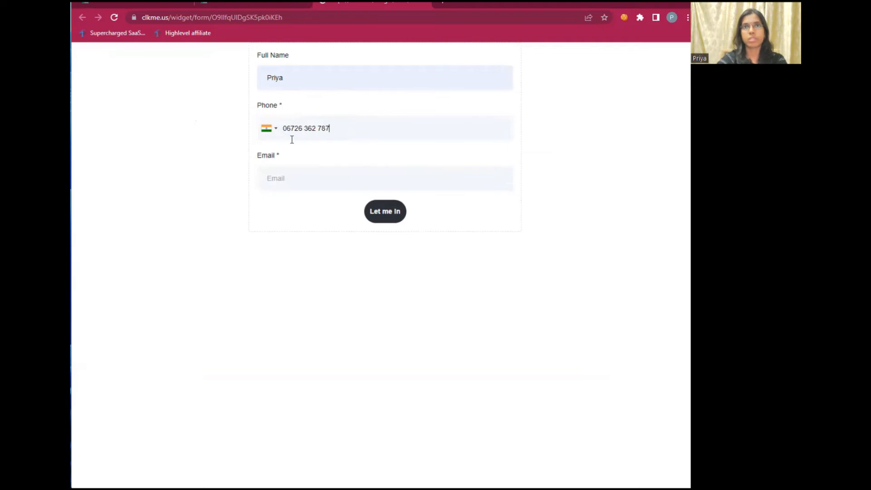
{"action": "left_click", "coordinate": [296, 184]}
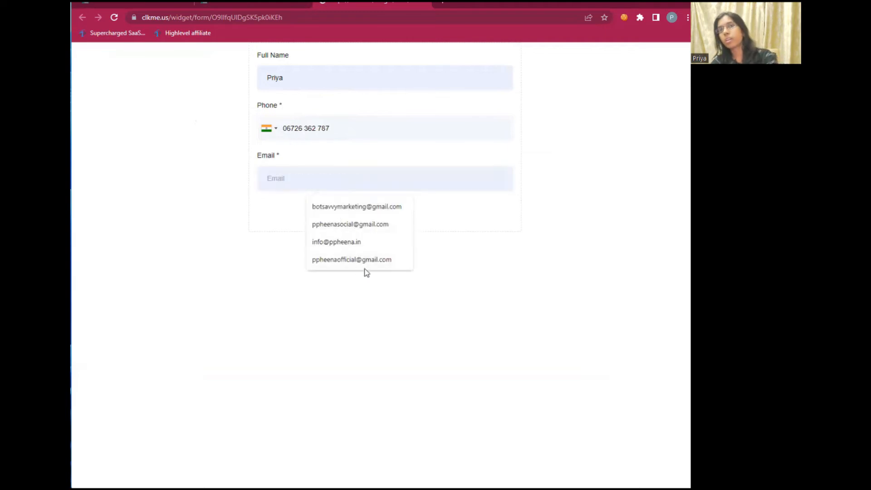
{"action": "left_click", "coordinate": [324, 213]}
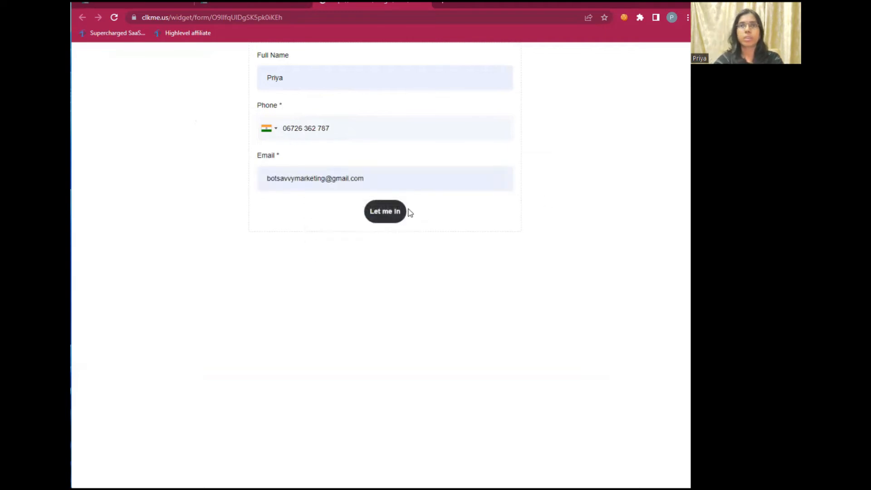
{"action": "left_click", "coordinate": [391, 215]}
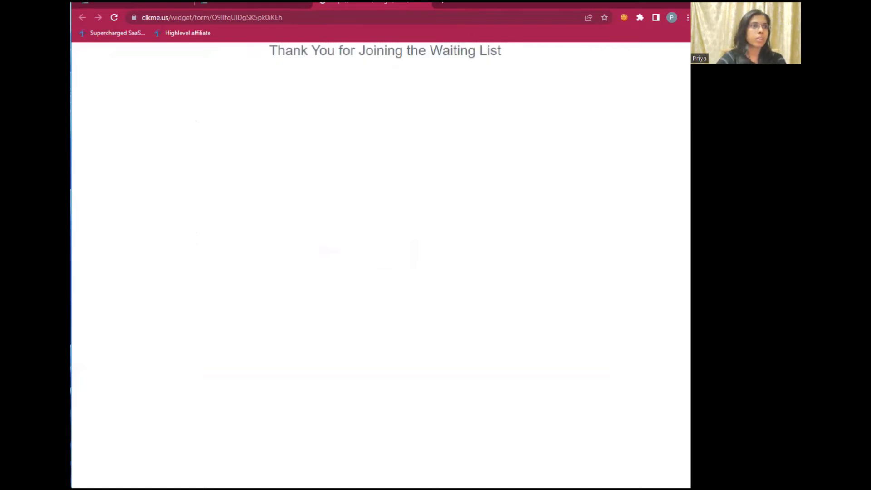
{"action": "key", "text": "alt+Tab"}
Step: Send a test request and save the Append Values action, adding a fourth row at Sheet1!A5:D5
{"action": "scroll", "coordinate": [412, 356], "scroll_direction": "down", "scroll_amount": 12}
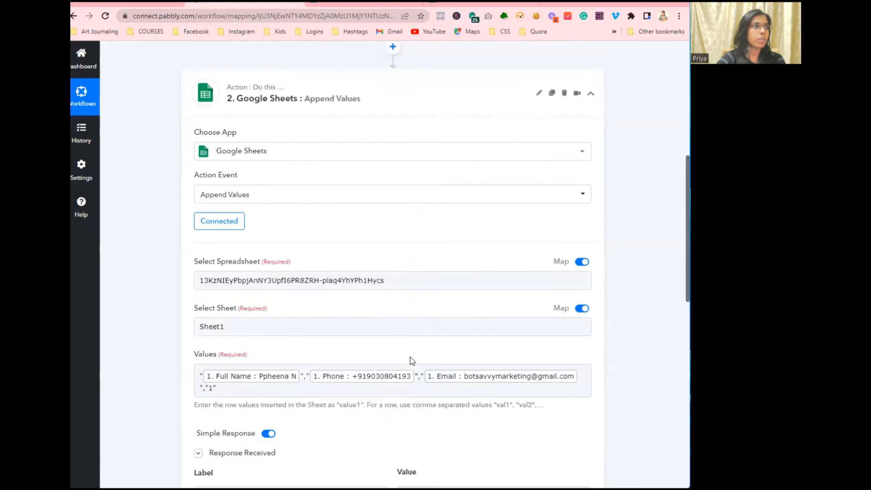
{"action": "left_click", "coordinate": [211, 256]}
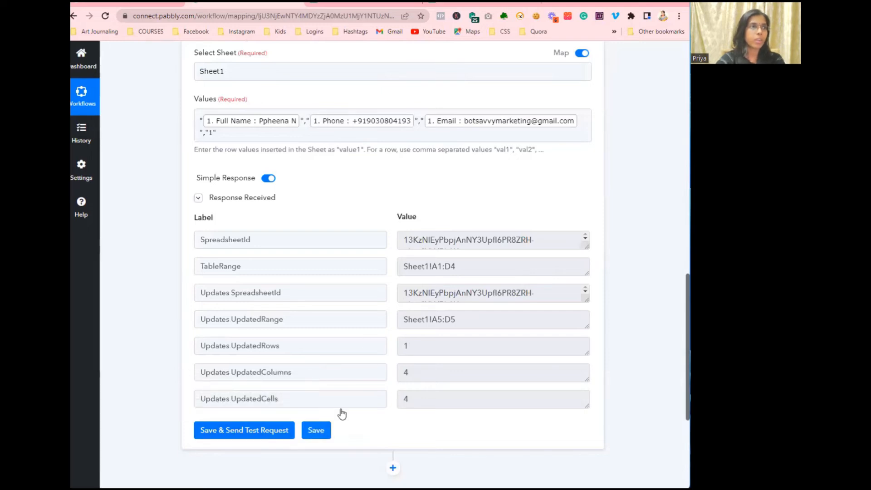
{"action": "left_click", "coordinate": [316, 430]}
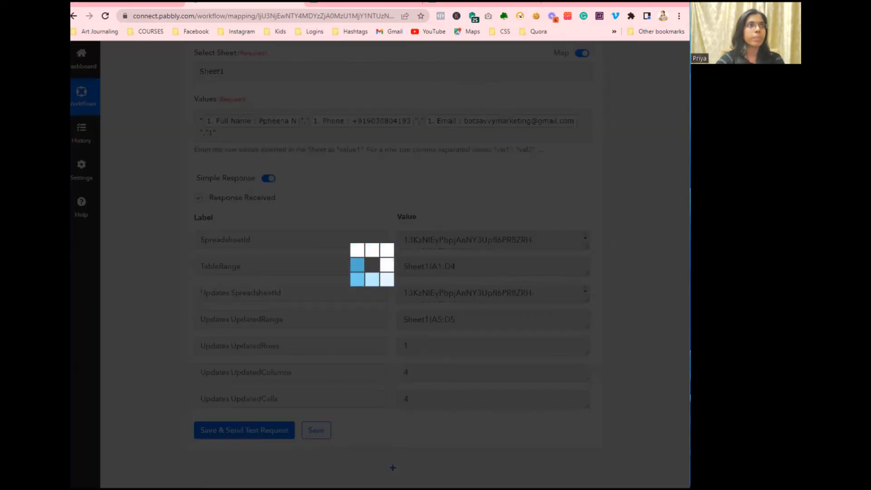
{"action": "left_click", "coordinate": [374, 317]}
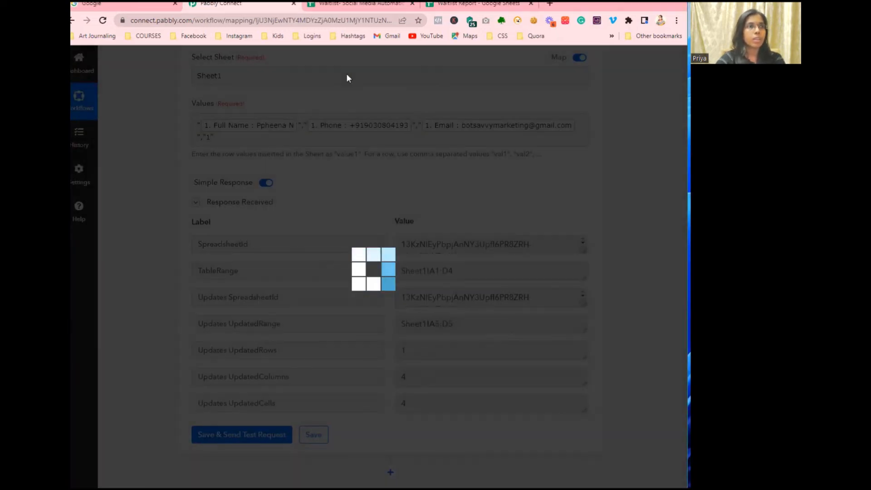
{"action": "left_click", "coordinate": [356, 5]}
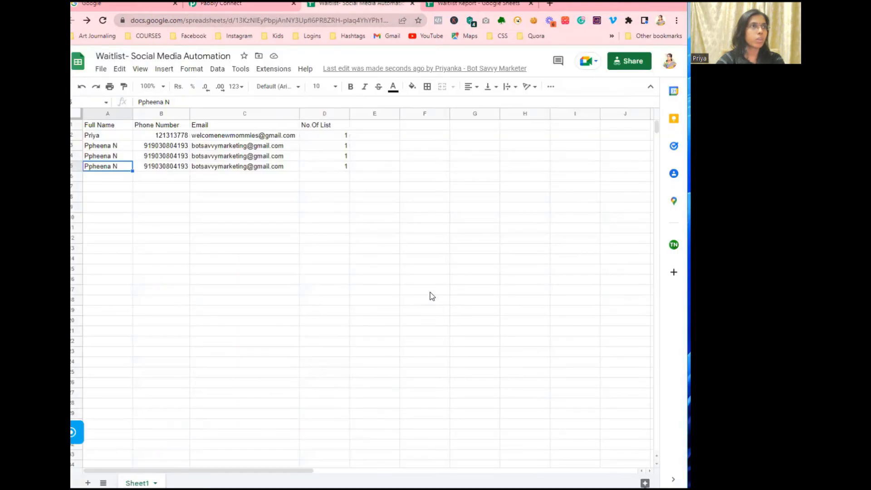
Step: Inspect the new entry in row 5 and confirm the Waitlist Report count reads 4
{"action": "left_click", "coordinate": [117, 178]}
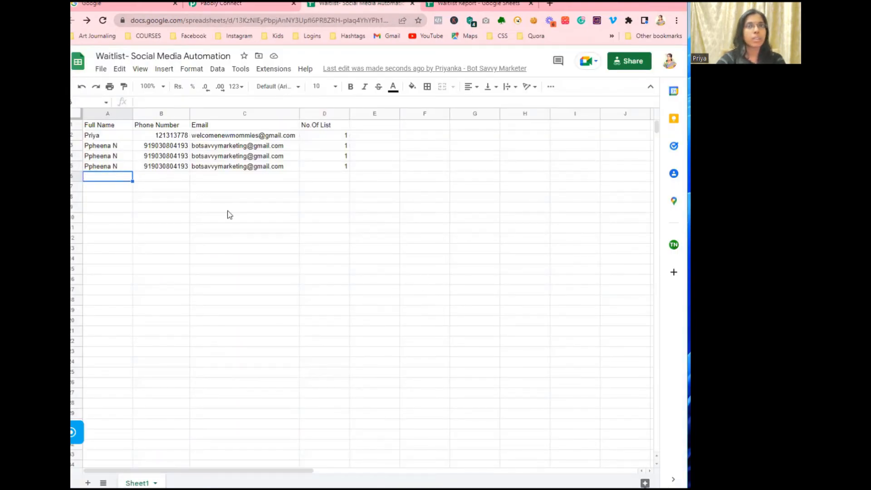
{"action": "left_click", "coordinate": [163, 166]}
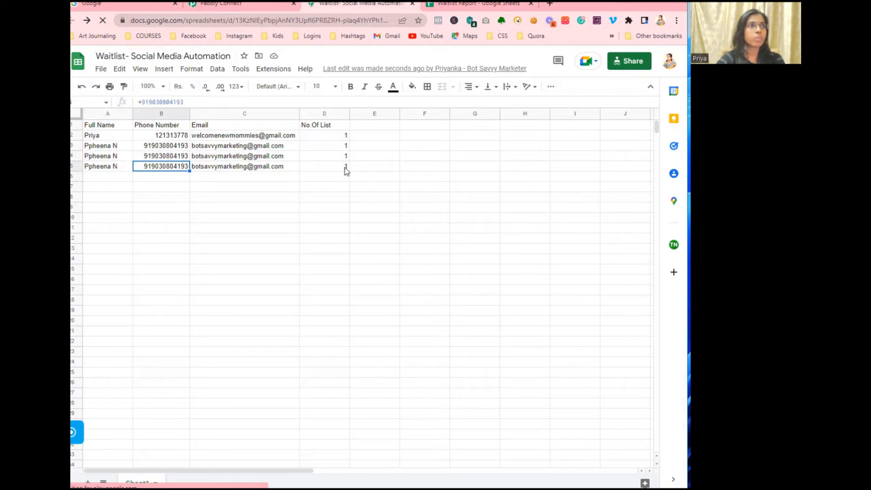
{"action": "left_click", "coordinate": [454, 4]}
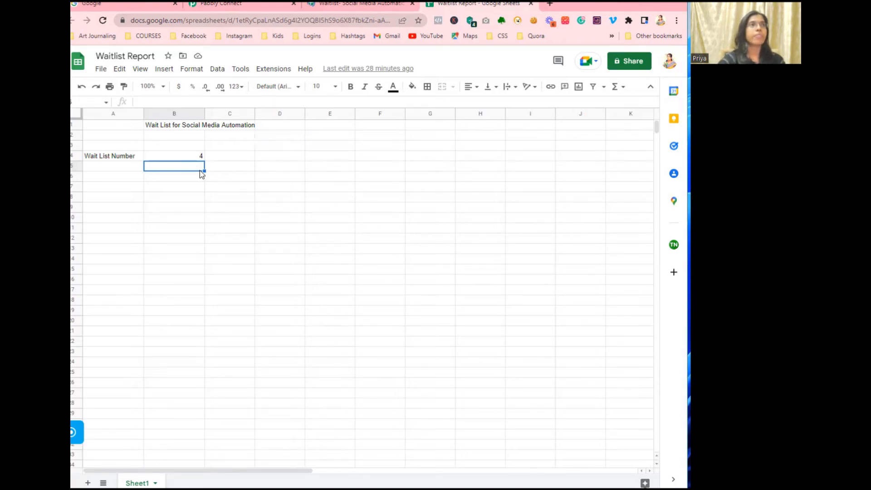
Step: Save the Pabbly Connect Google Sheets action again and dismiss the success message
{"action": "left_click", "coordinate": [242, 5]}
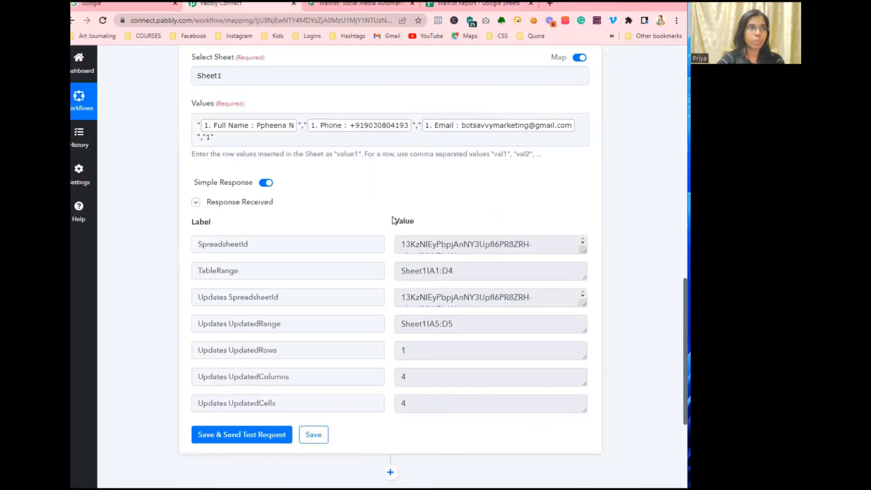
{"action": "scroll", "coordinate": [395, 222], "scroll_direction": "down", "scroll_amount": 2}
{"action": "left_click", "coordinate": [314, 337]}
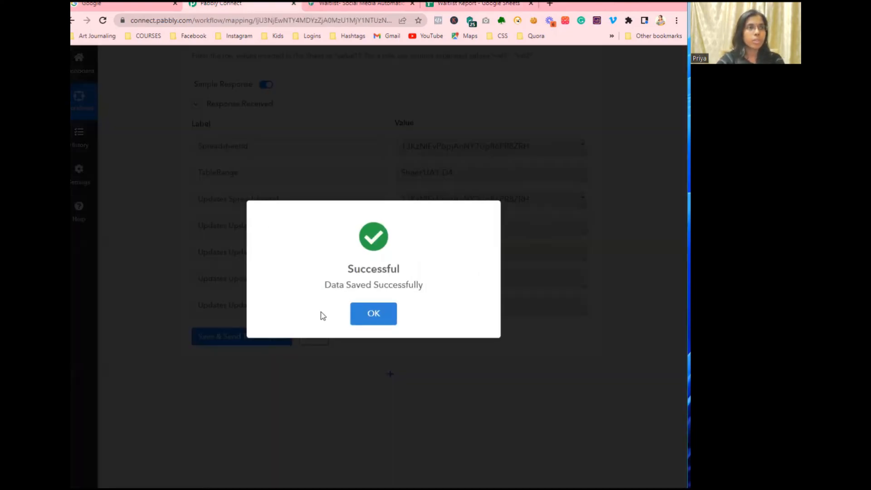
{"action": "left_click", "coordinate": [363, 315]}
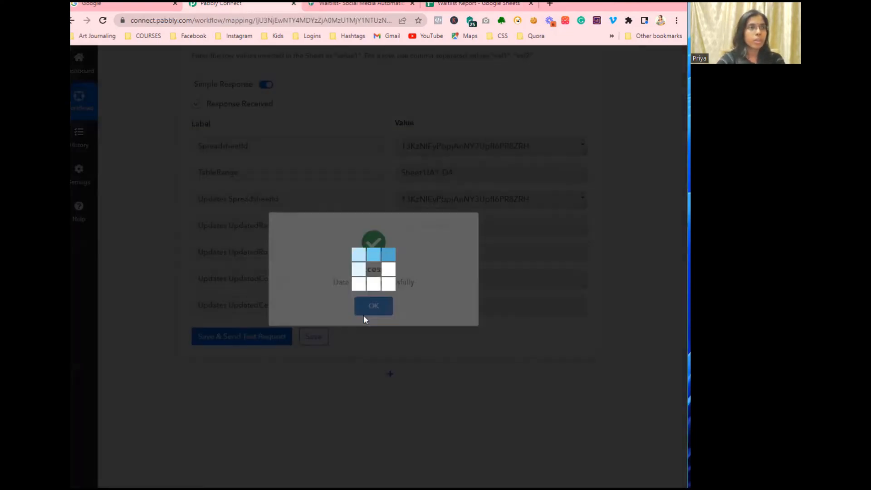